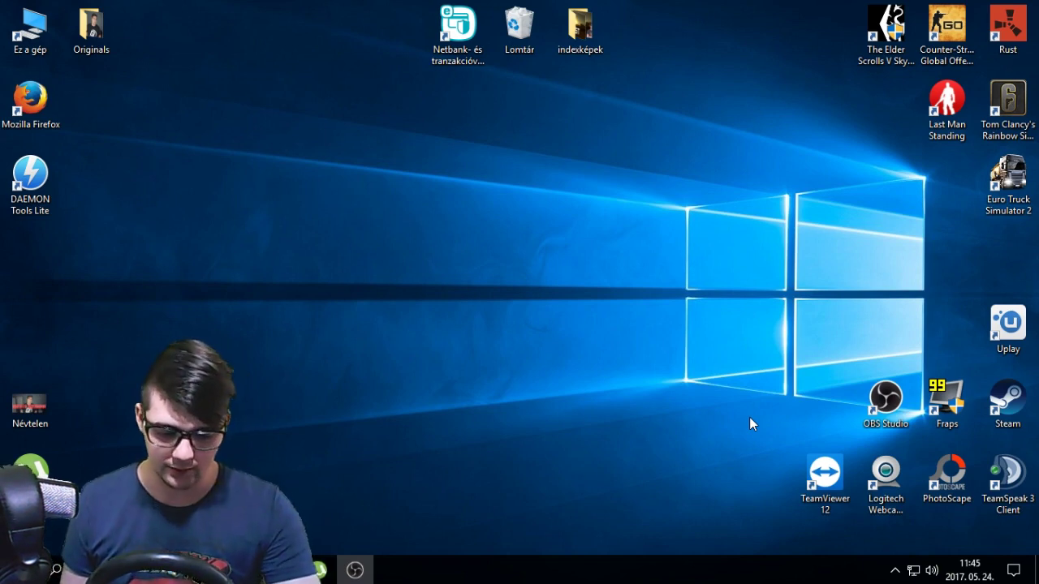
{"action": "right_click", "coordinate": [519, 31]}
{"action": "left_click", "coordinate": [556, 60]}
{"action": "key", "text": "Return"}
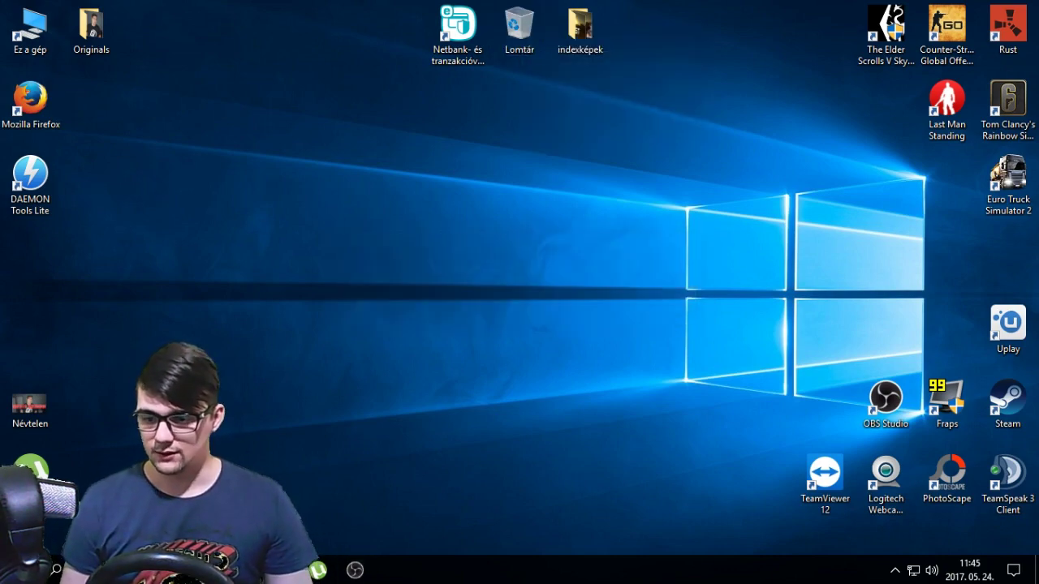
- Open the game controller settings of the Wired Wheel from the Control Panel's devices and printers (Eszközök és nyomtatók)
{"action": "key", "text": "super"}
{"action": "left_click", "coordinate": [436, 506]}
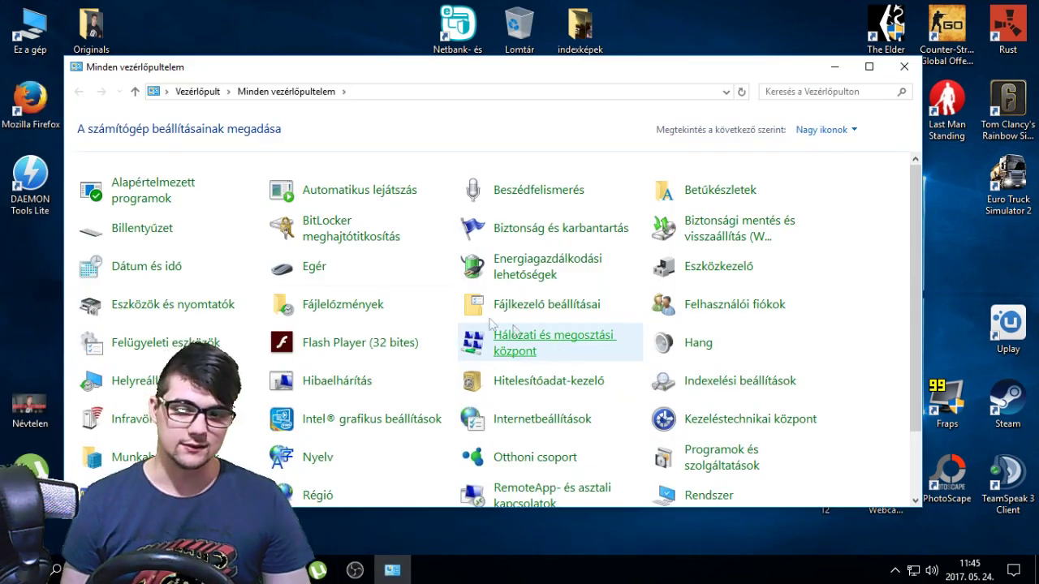
{"action": "left_click", "coordinate": [148, 308]}
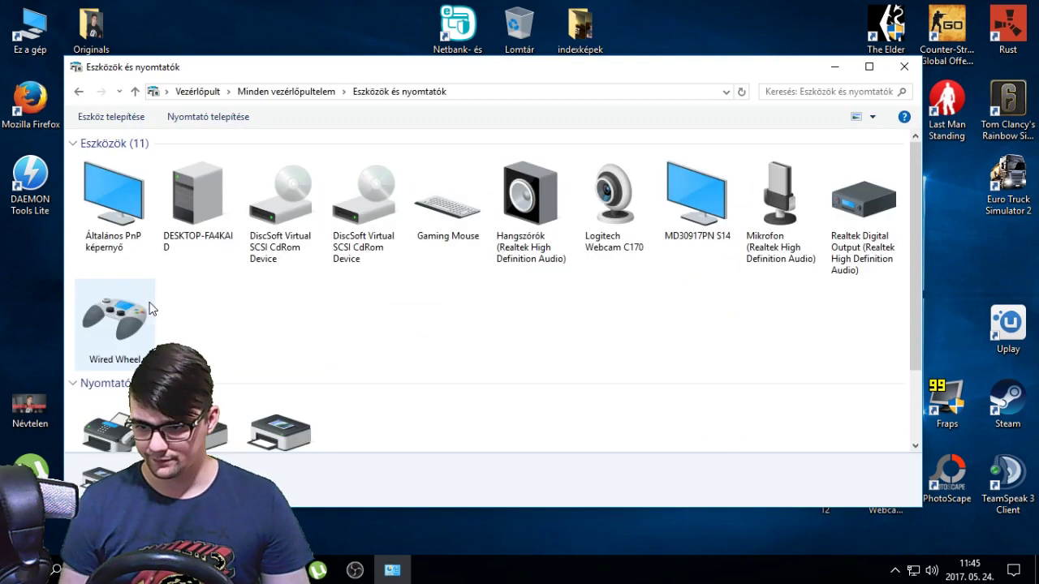
{"action": "right_click", "coordinate": [138, 320]}
{"action": "left_click", "coordinate": [151, 324]}
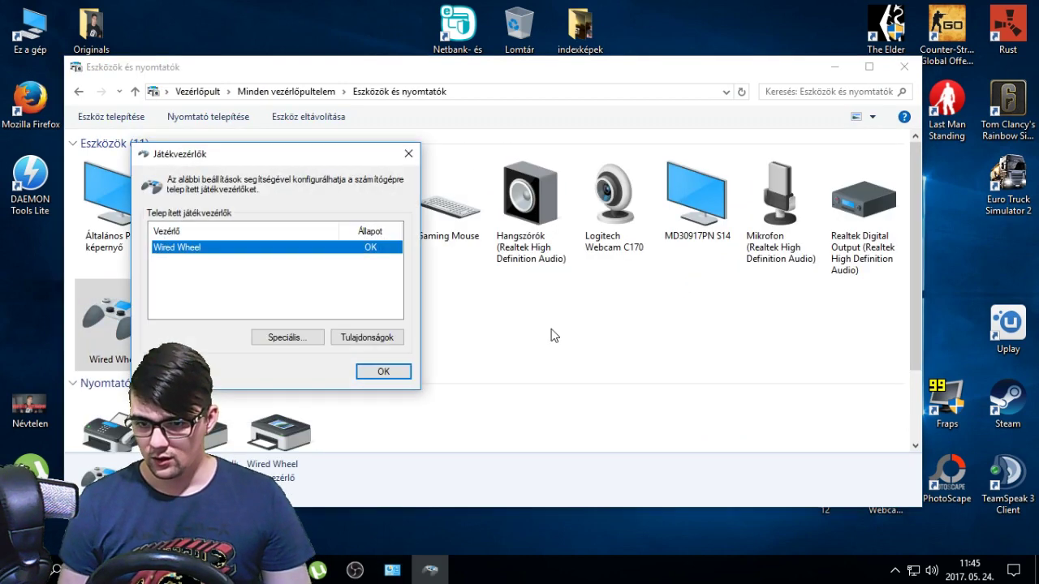
- Choose the preferred controller in the advanced game controller settings (Speciális) and confirm the choice
{"action": "left_click", "coordinate": [292, 340]}
{"action": "left_click", "coordinate": [337, 248]}
{"action": "left_click", "coordinate": [336, 258]}
{"action": "left_click", "coordinate": [285, 279]}
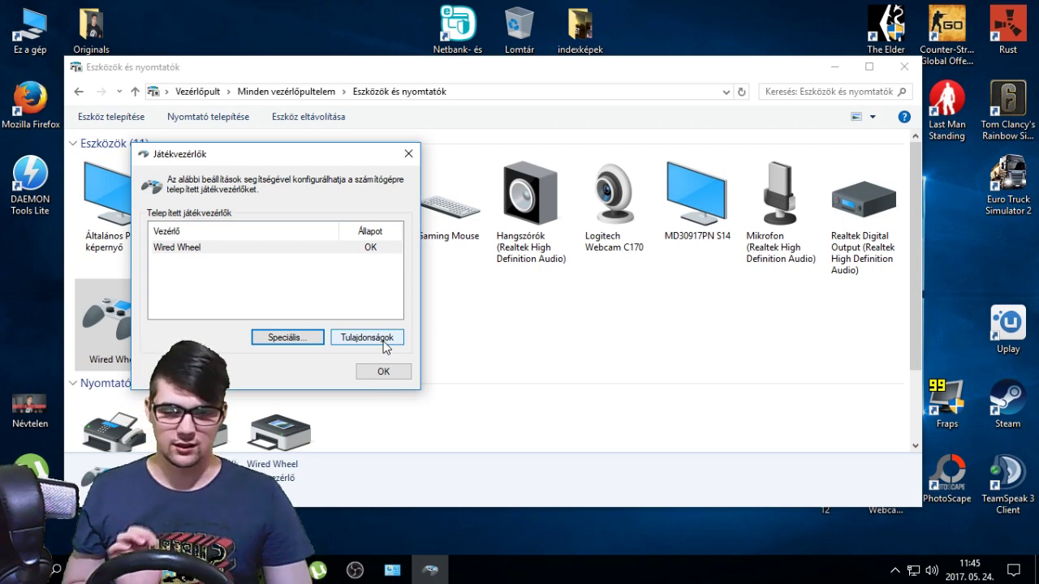
- Test the Wired Wheel's axes and buttons in its properties, and close the controller dialogs and the devices window
{"action": "left_click", "coordinate": [376, 339]}
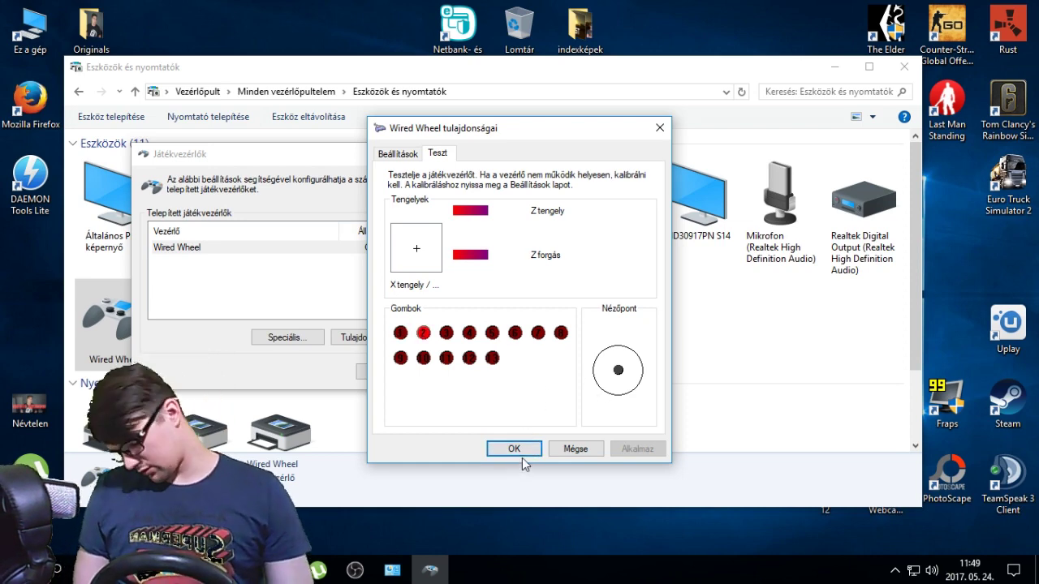
{"action": "left_click", "coordinate": [523, 456]}
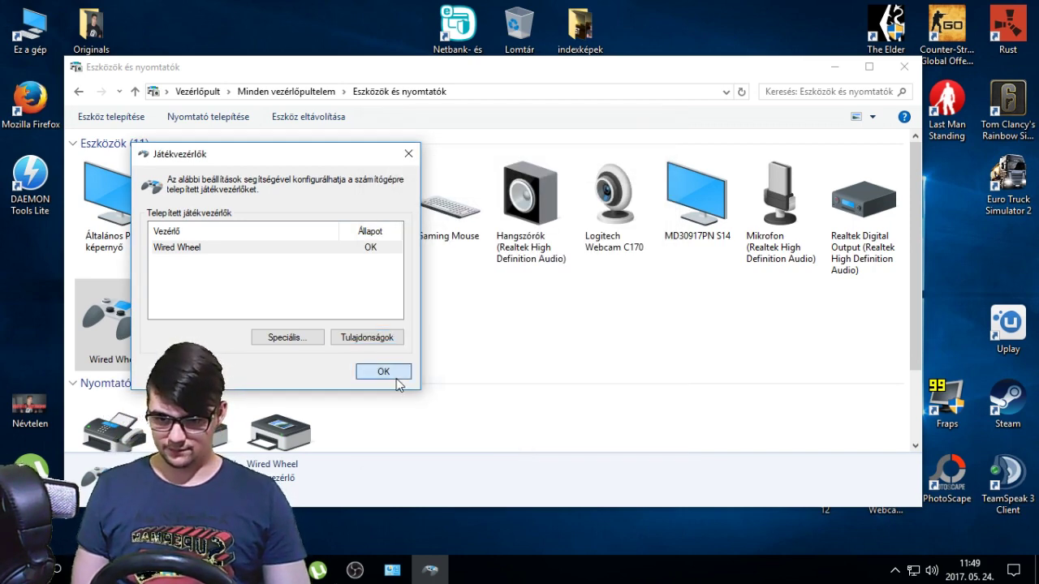
{"action": "left_click", "coordinate": [395, 371]}
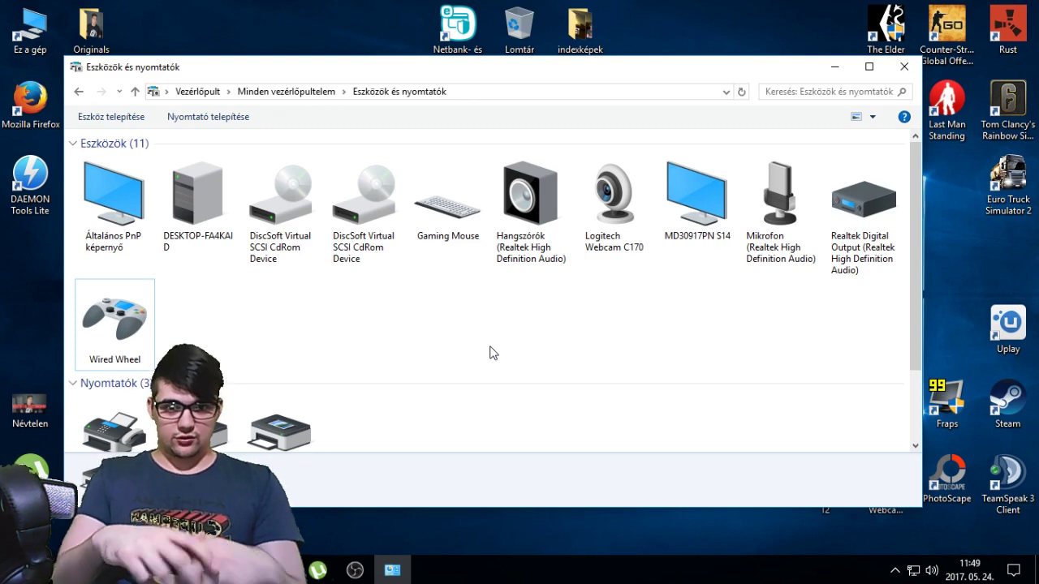
{"action": "left_click", "coordinate": [903, 67]}
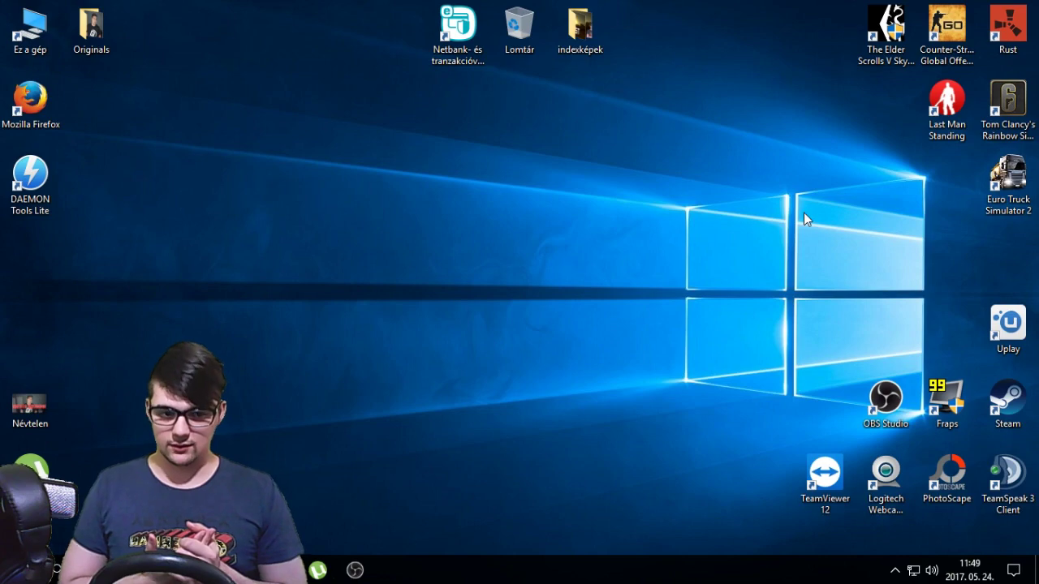
- Reopen the Wired Wheel's properties from the Control Panel to review its test page, and close all its windows
{"action": "key", "text": "super"}
{"action": "key", "text": "super"}
{"action": "left_click", "coordinate": [151, 304]}
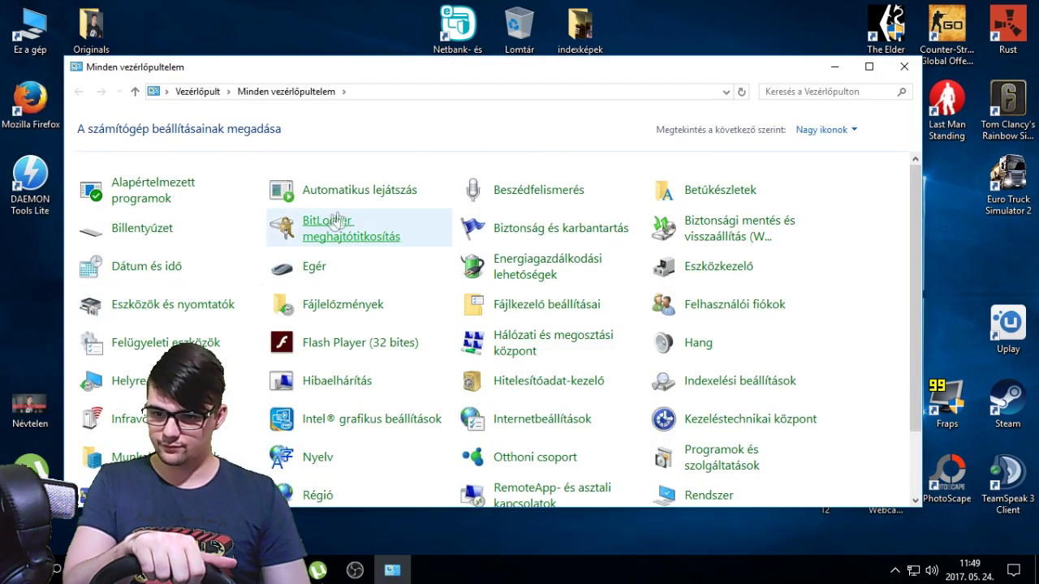
{"action": "right_click", "coordinate": [154, 302]}
{"action": "left_click", "coordinate": [174, 310]}
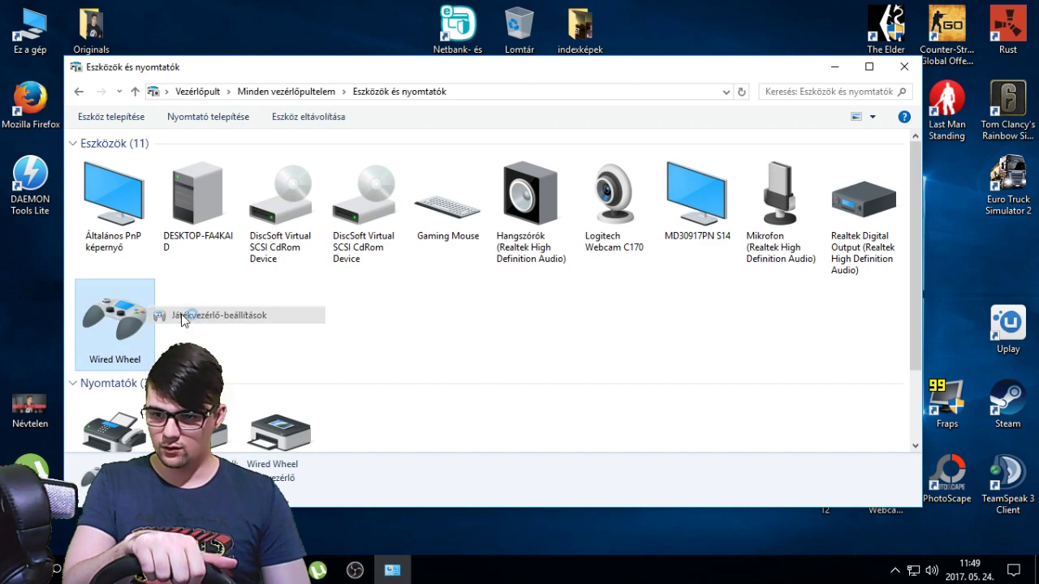
{"action": "left_click", "coordinate": [304, 292]}
{"action": "right_click", "coordinate": [112, 316]}
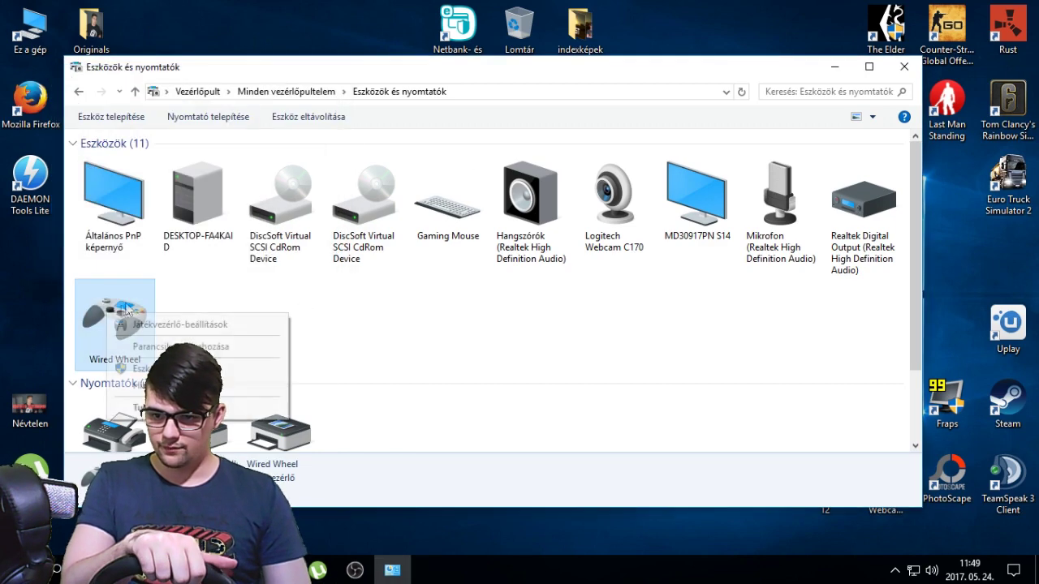
{"action": "left_click", "coordinate": [171, 325]}
{"action": "left_click", "coordinate": [307, 278]}
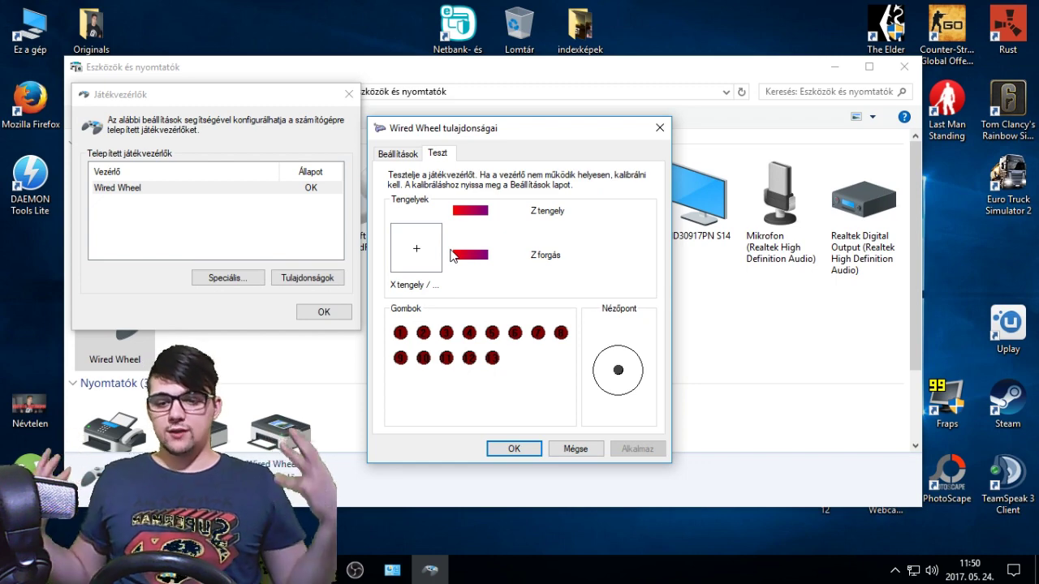
{"action": "left_click", "coordinate": [508, 449]}
{"action": "left_click", "coordinate": [323, 314]}
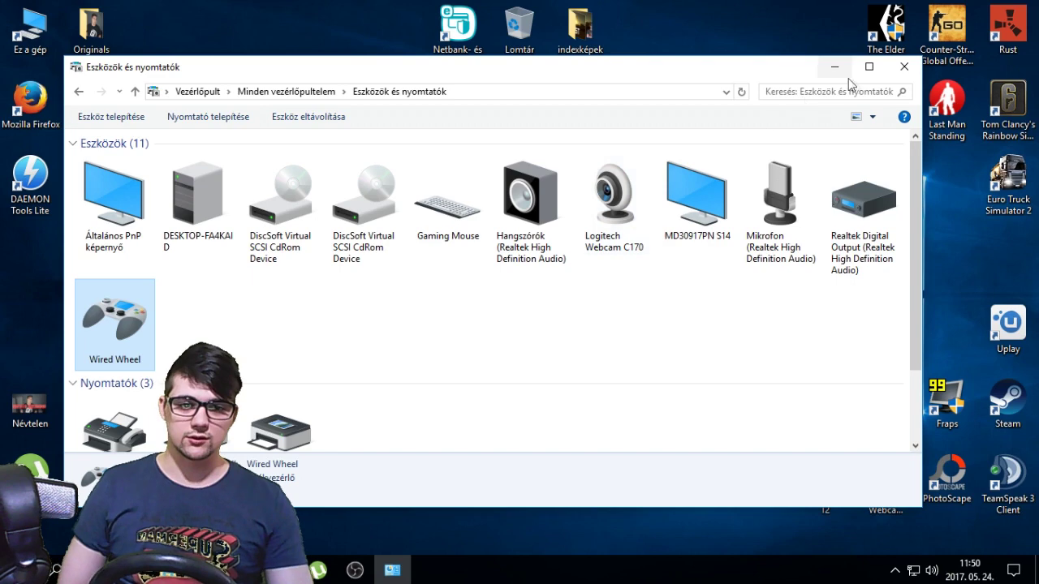
{"action": "left_click", "coordinate": [903, 67]}
- Launch Euro Truck Simulator 2 and continue the game with the existing profile
{"action": "double_click", "coordinate": [1008, 185]}
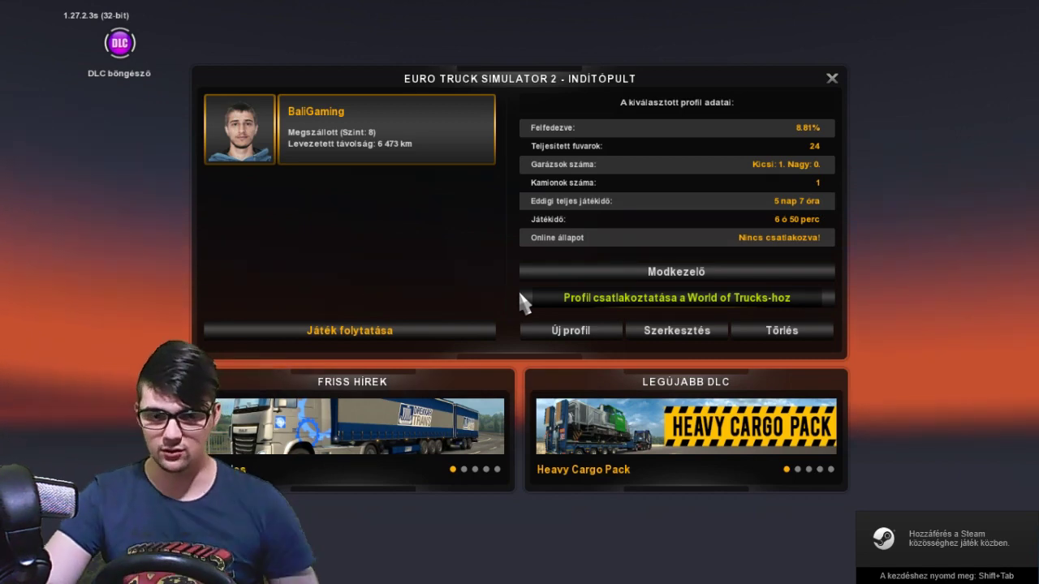
{"action": "left_click", "coordinate": [343, 330]}
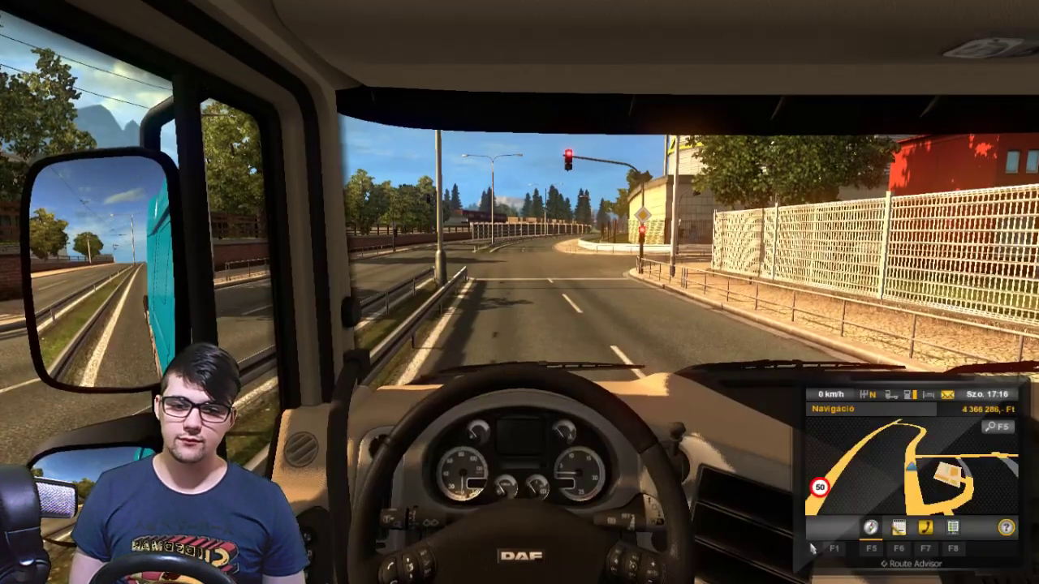
- Start the DAF truck's engine, drive up to the intersection and turn right onto the street beside the red building
{"action": "key", "text": "e"}
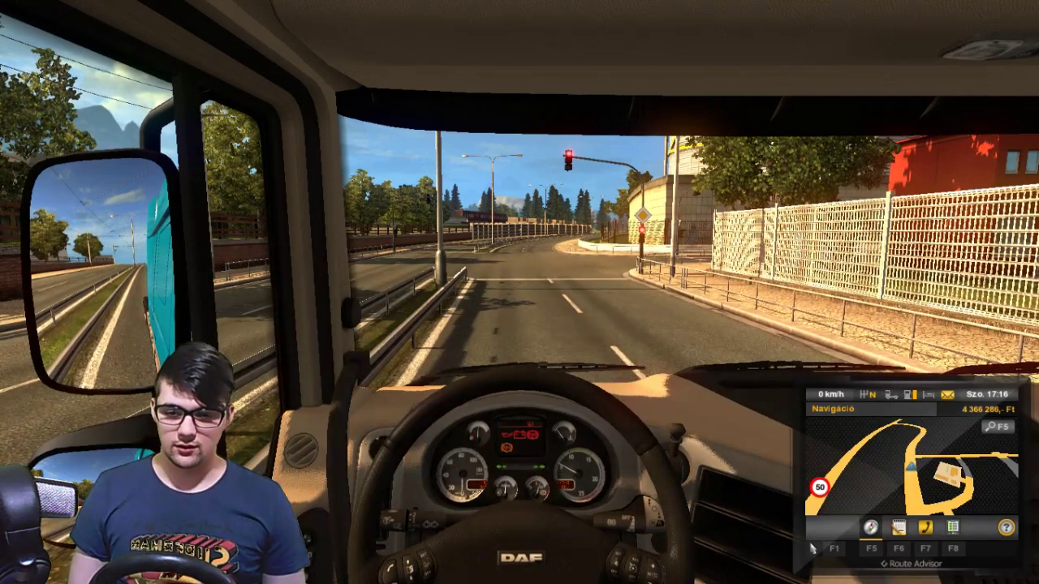
{"action": "key", "text": "e"}
{"action": "key", "text": "w"}
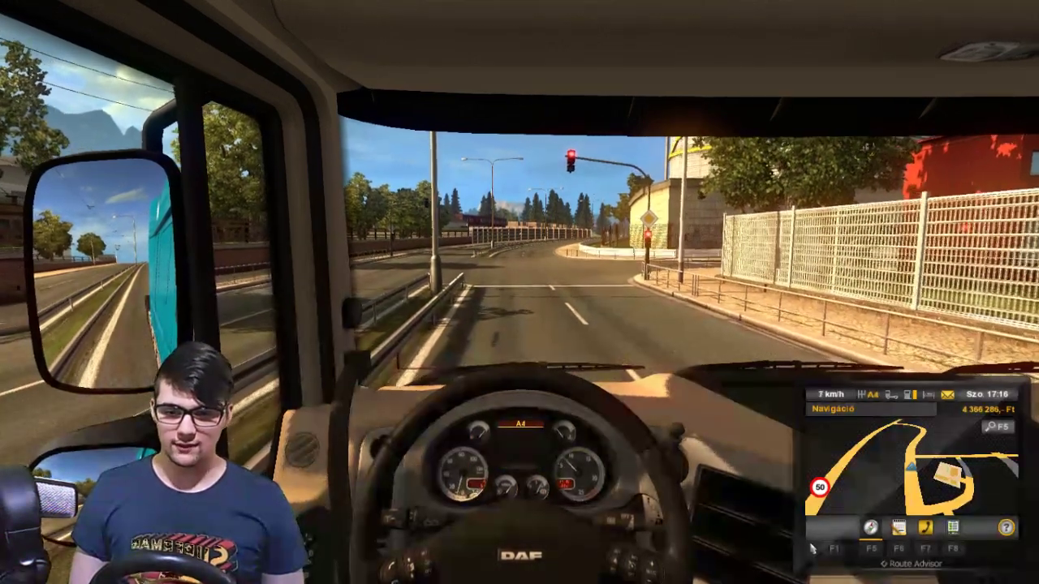
{"action": "key", "text": "w"}
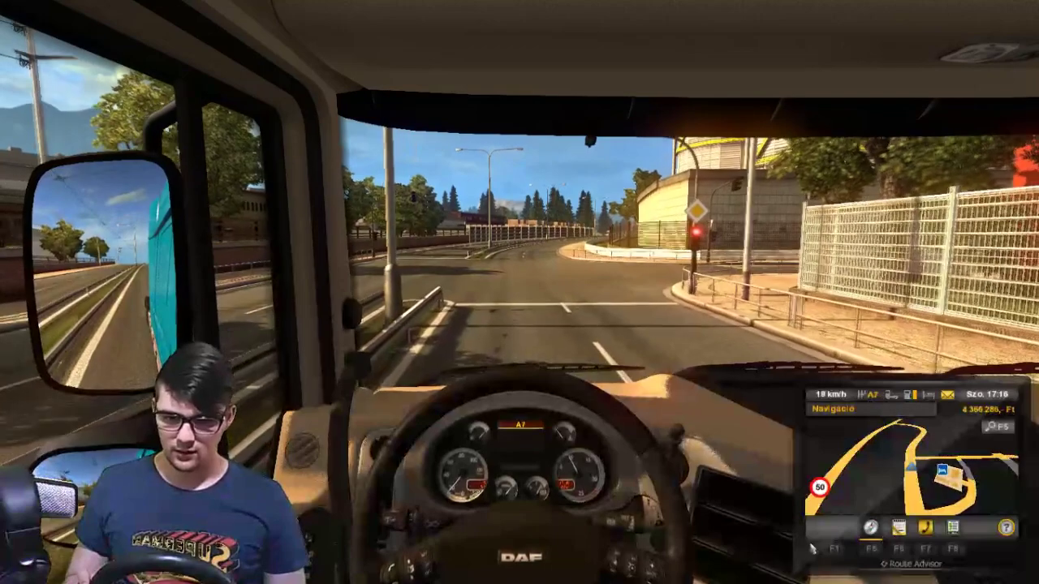
{"action": "key", "text": "w"}
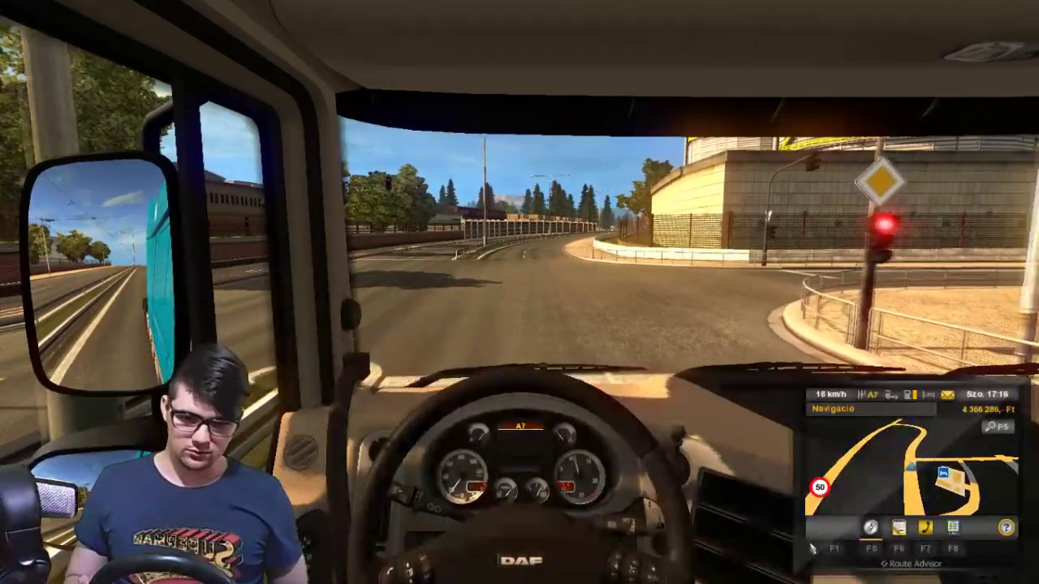
{"action": "key", "text": "a"}
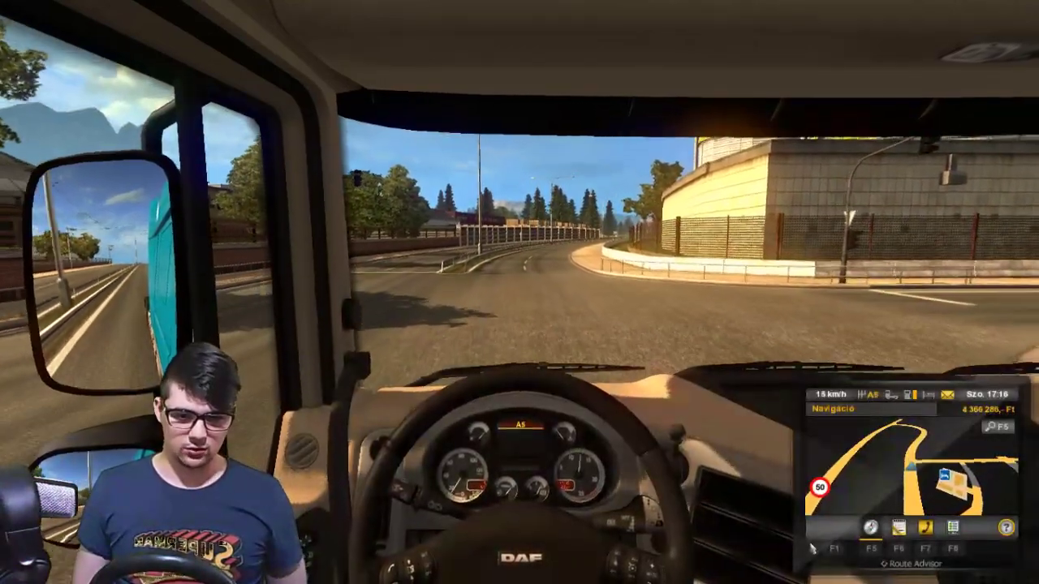
{"action": "key", "text": "w"}
{"action": "key", "text": "a"}
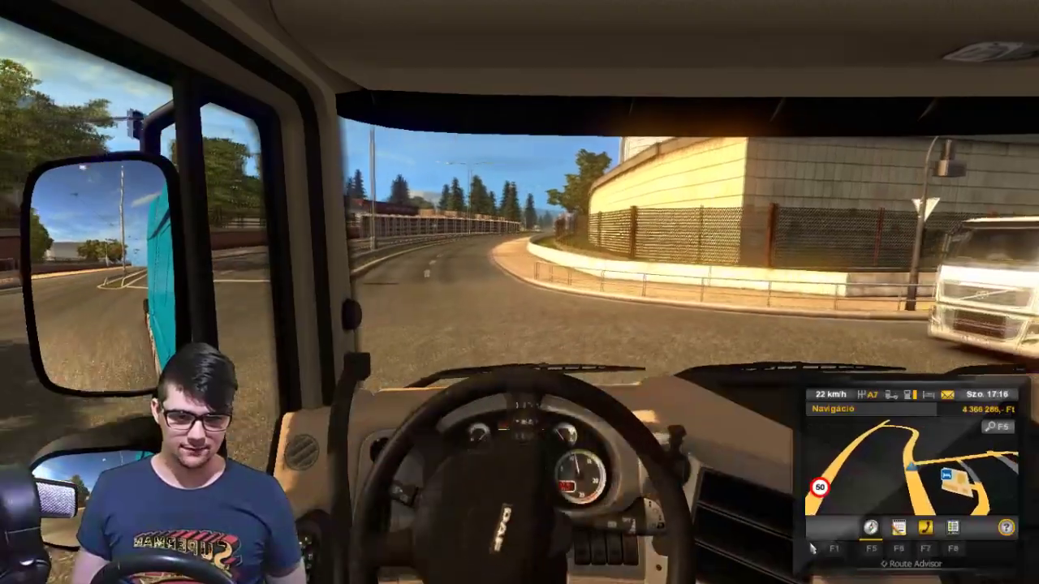
{"action": "key", "text": "a"}
{"action": "key", "text": "s"}
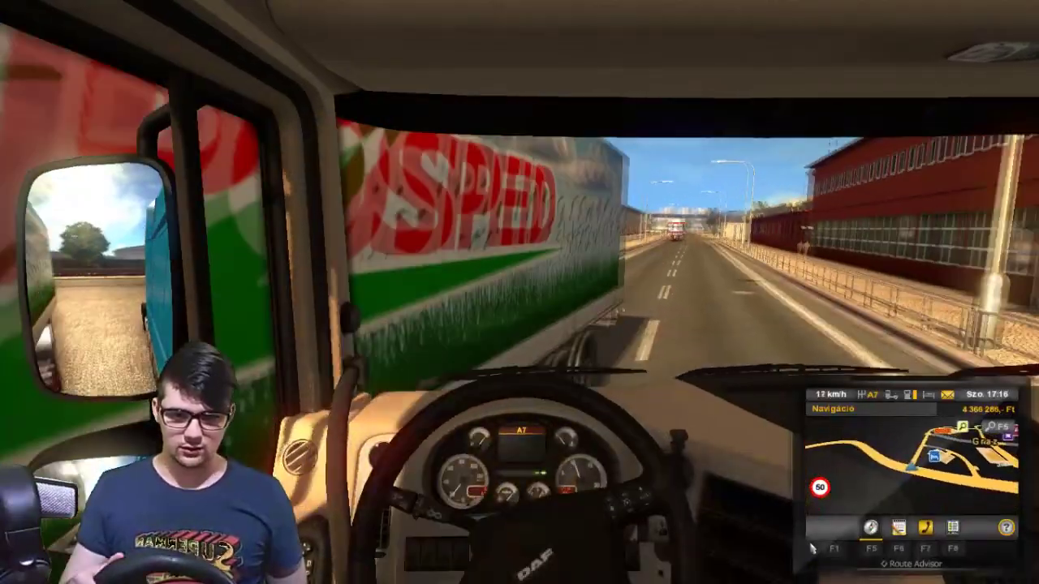
- Straighten the truck in its lane and accelerate along the street past the oncoming trucks
{"action": "key", "text": "w"}
{"action": "key", "text": "d"}
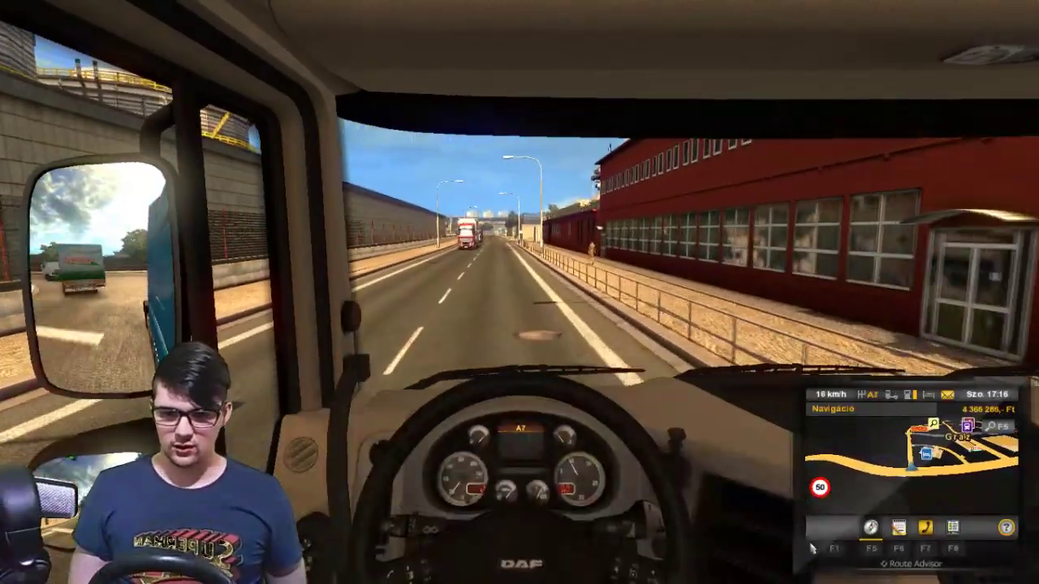
{"action": "key", "text": "w"}
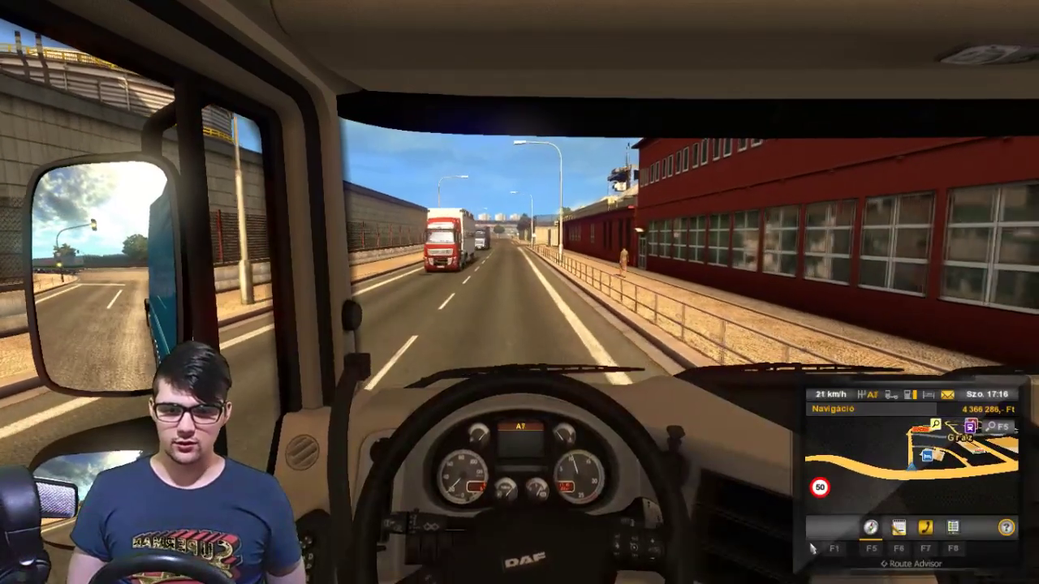
{"action": "key", "text": "w"}
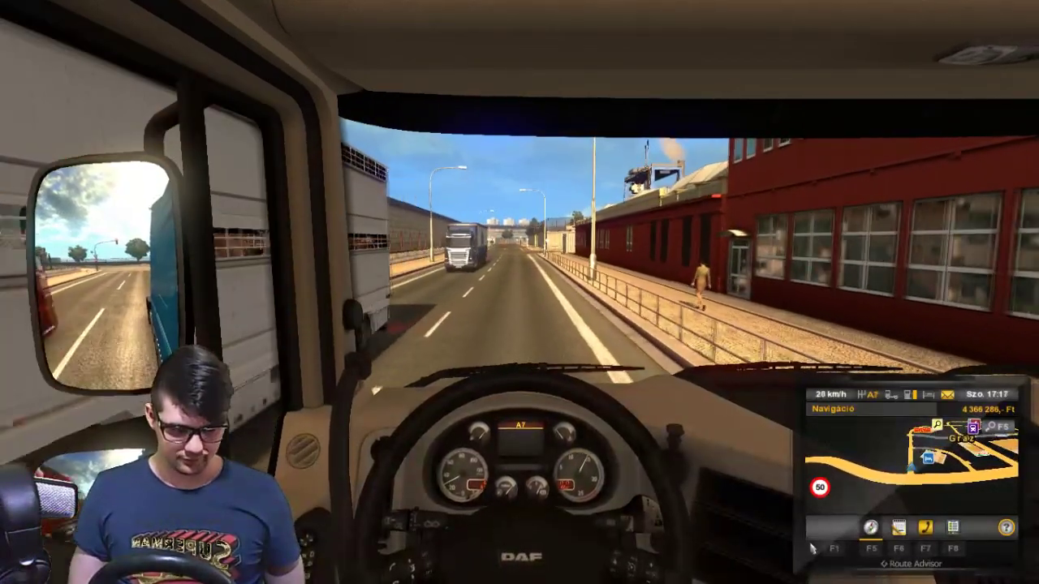
{"action": "key", "text": "w"}
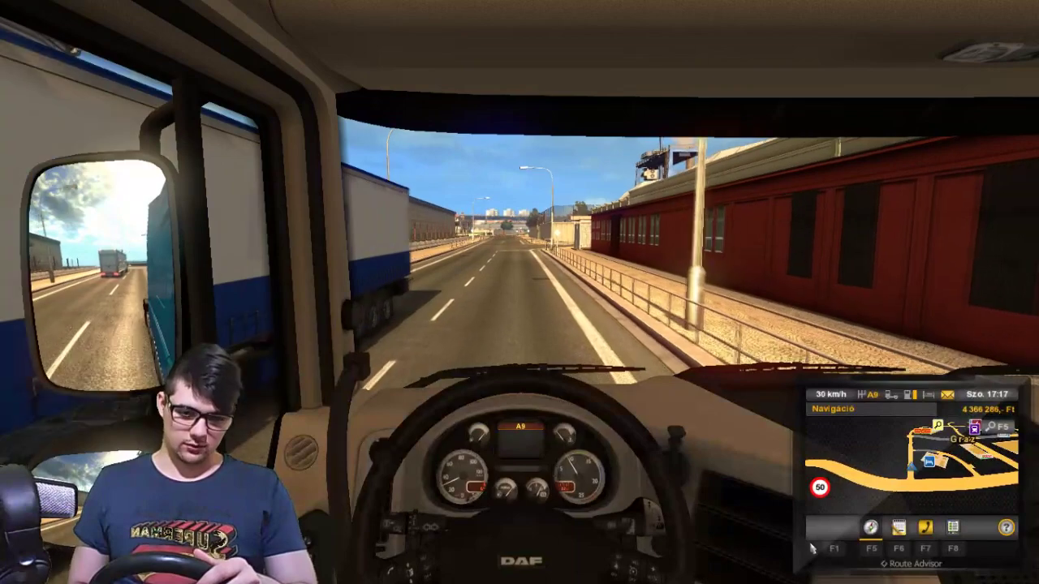